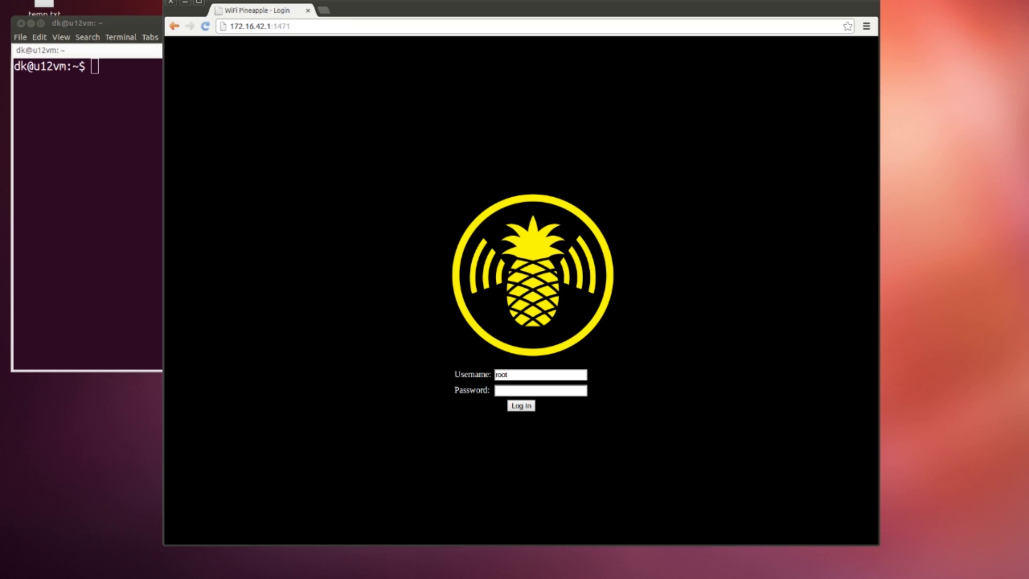
# Log into the Pineapple web interface, then SSH into 172.16.42.1 as root with the root password
pyautogui.write('pin')
pyautogui.press('Return')
pyautogui.hotkey('alt', 'Tab')
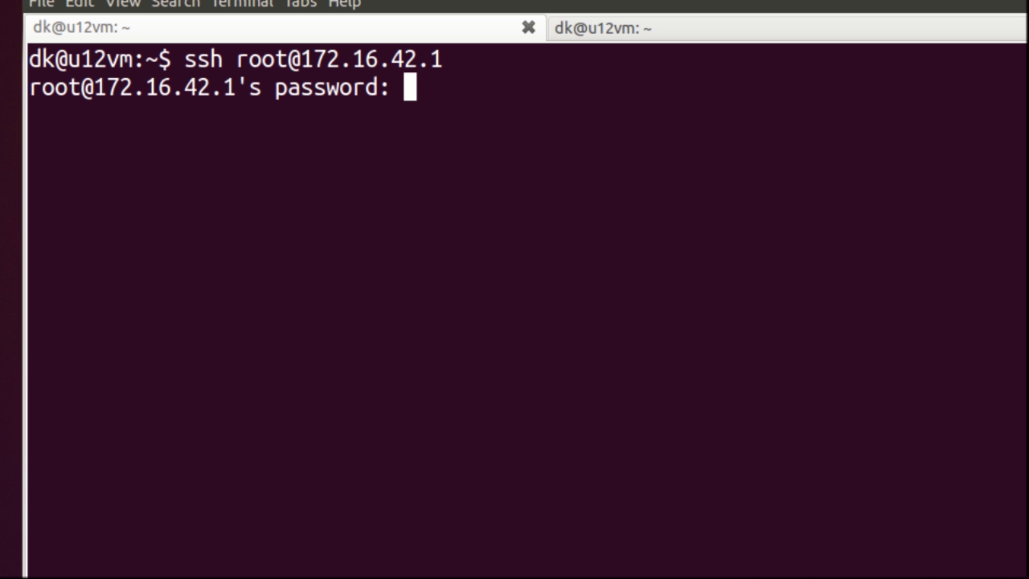
pyautogui.press('Return')
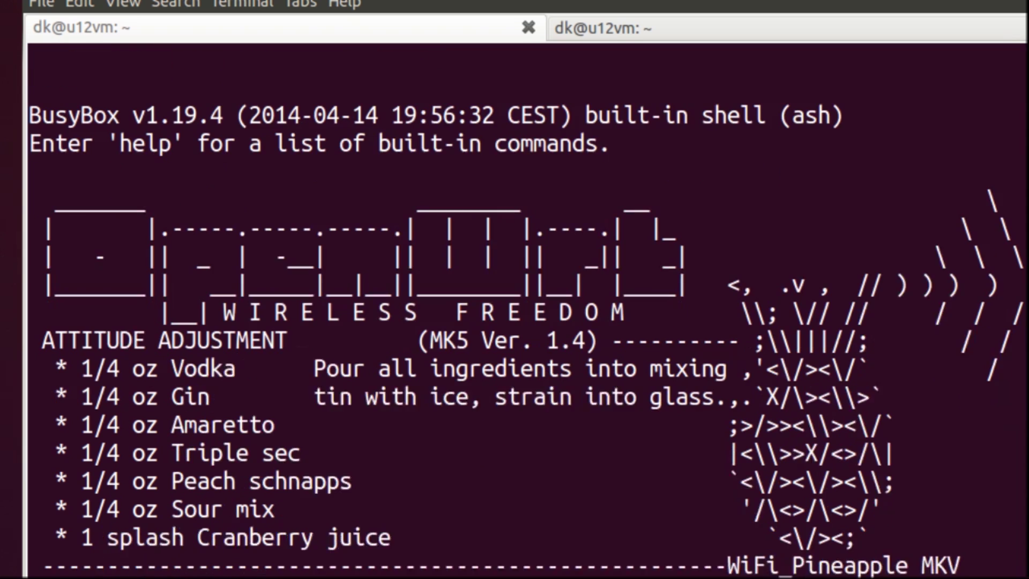
# Ping 8.8.8.8 from the Pineapple for 0% loss, then repeat it and get 'Network is unreachable'
pyautogui.write('ping 8.8.8.8')
pyautogui.press('Return')
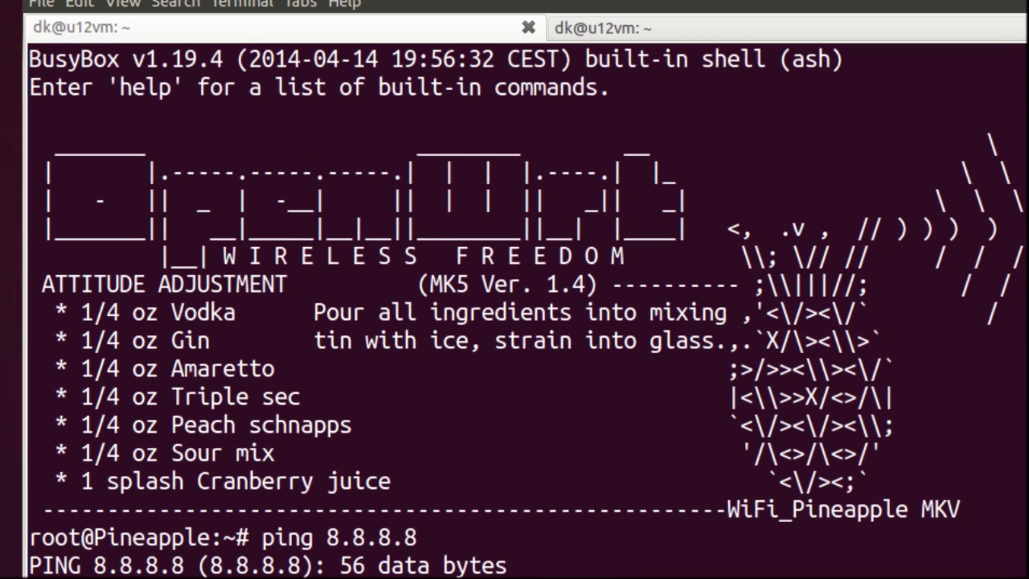
pyautogui.hotkey('ctrl', 'c')
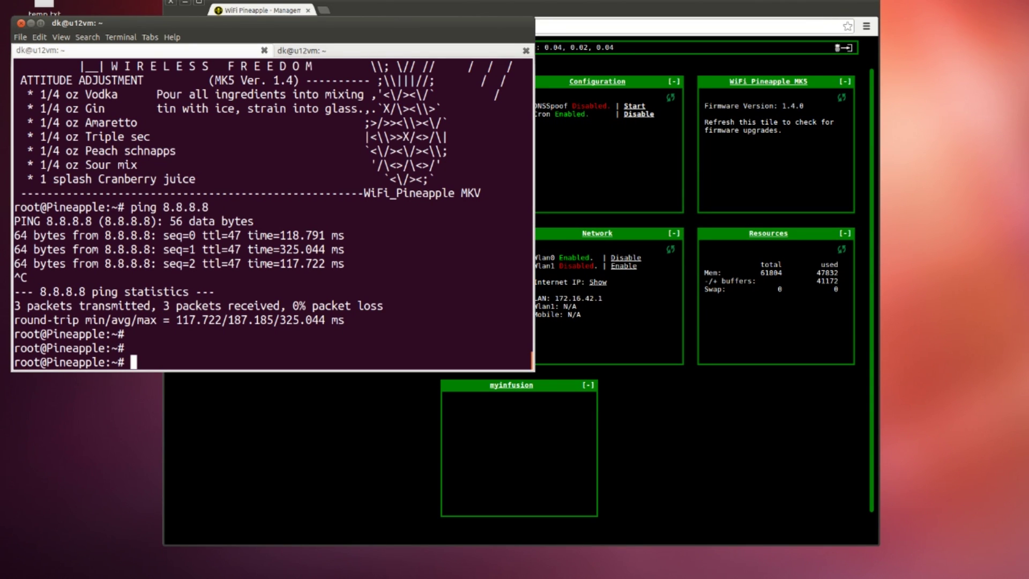
pyautogui.press('Up')
pyautogui.press('Return')
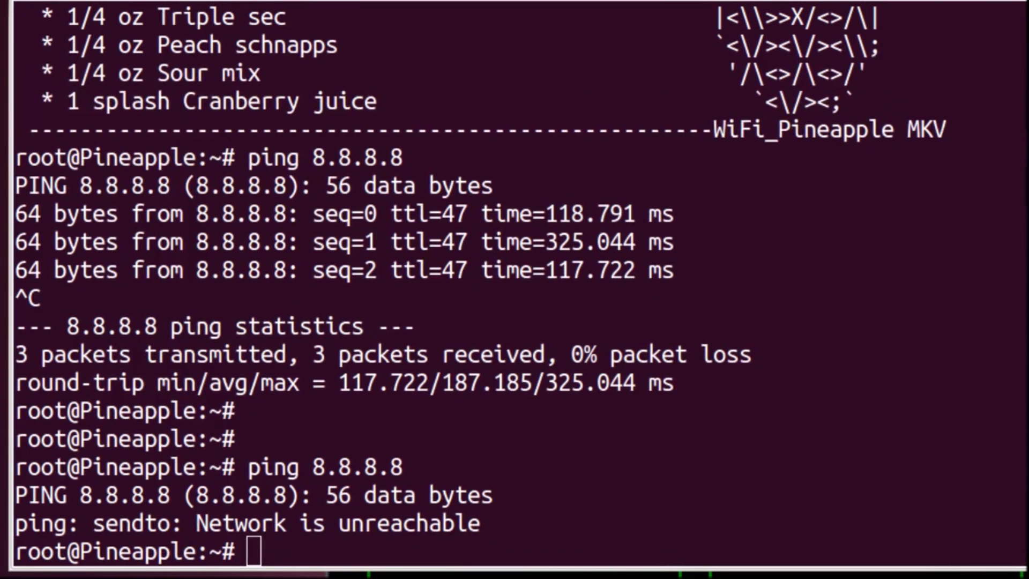
# Clear the terminal and print the Pineapple's system log with logread
pyautogui.write('lear')
pyautogui.press('Return')
pyautogui.write('logread')
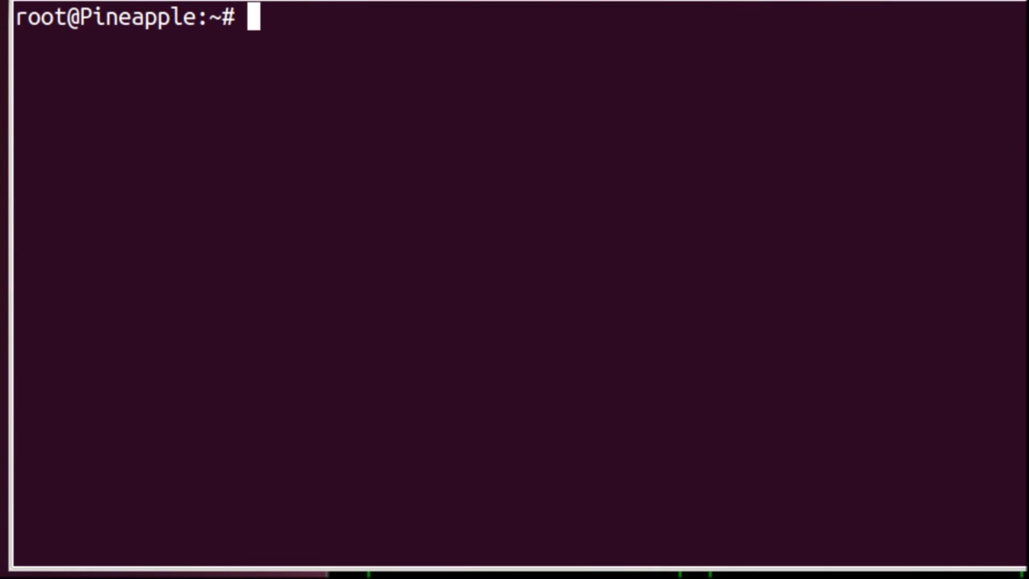
pyautogui.press('Return')
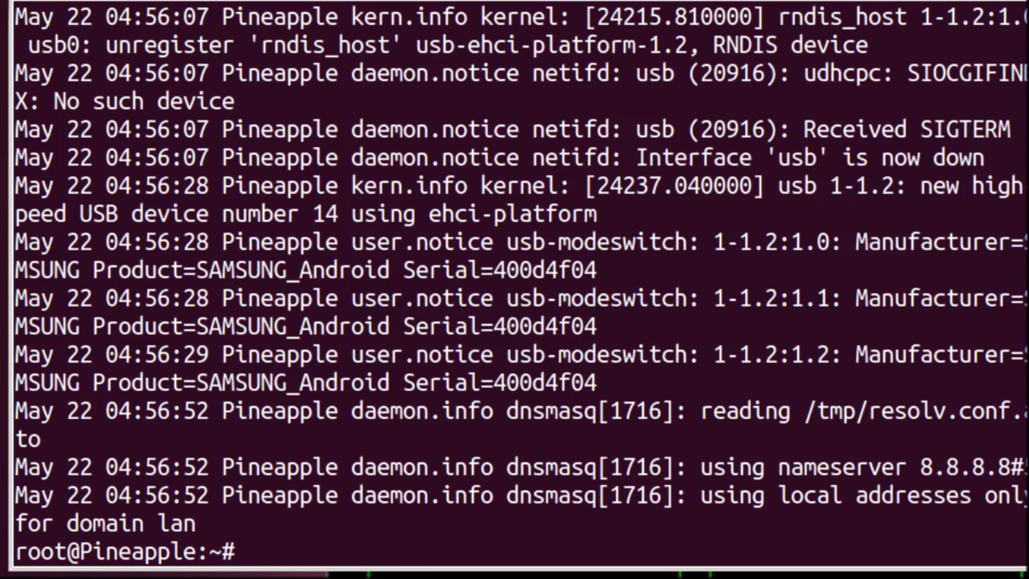
# Write a logger test entry of repeated 'o' characters and reprint the log to see it
pyautogui.write('logger')
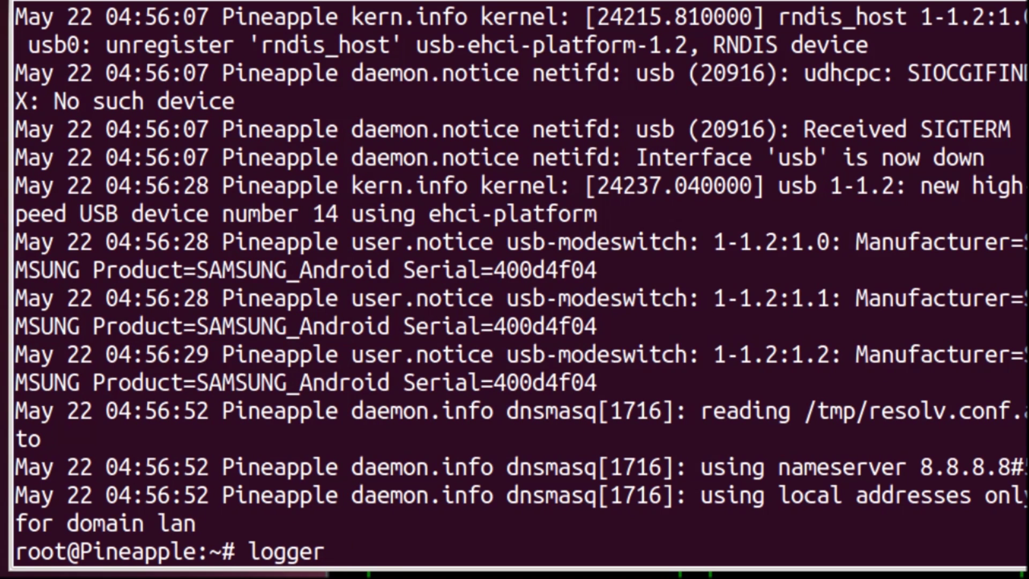
pyautogui.write(' ooooooooooooooooooooooooooooooooooooooooo')
pyautogui.press('Return')
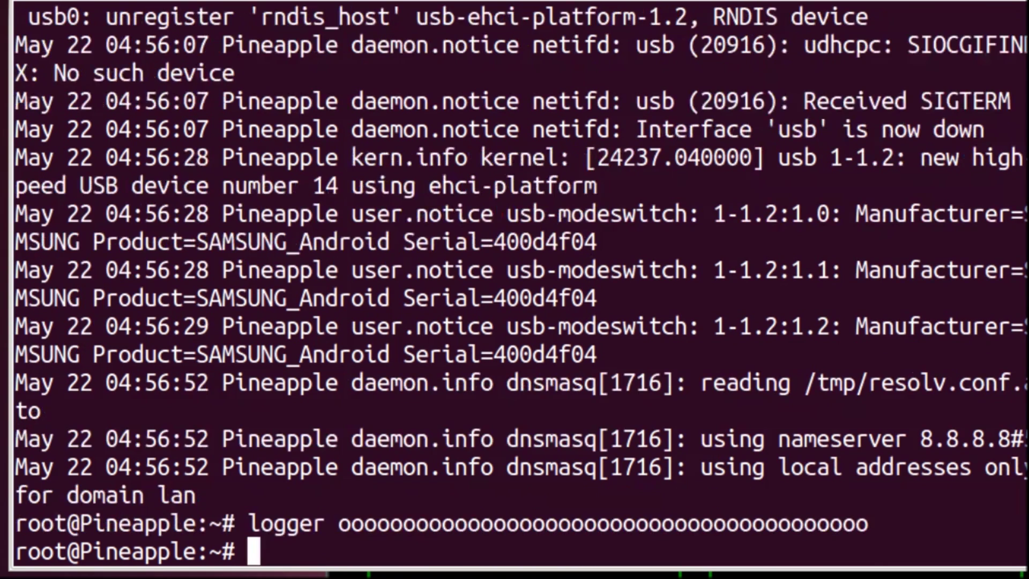
pyautogui.press('Up')
pyautogui.press('Up')
pyautogui.press('Return')
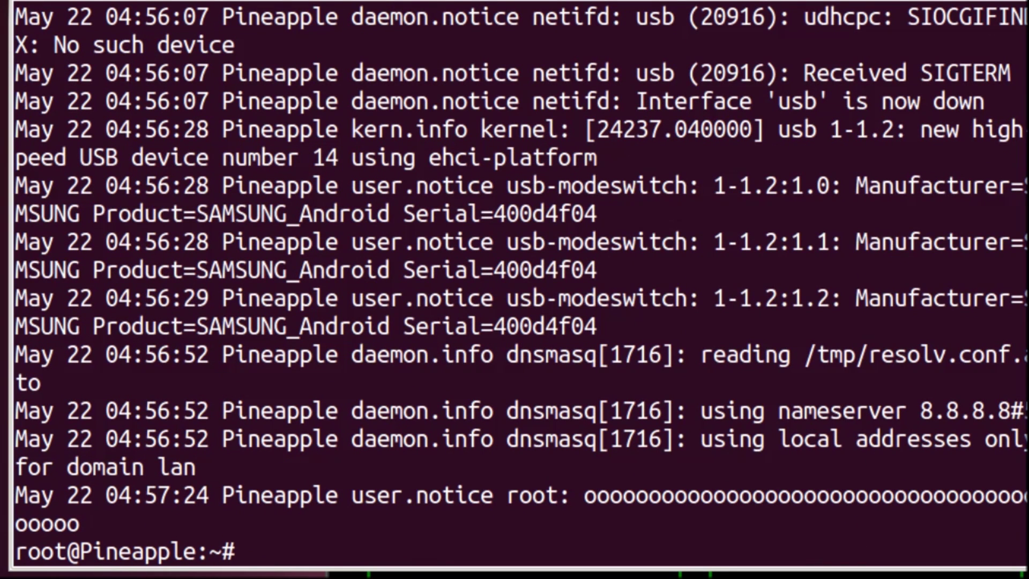
# Select the root test log entry, then show T-Mobile Broadband 10 connected with Internet access
pyautogui.moveTo(545, 495); pyautogui.dragTo(322, 523)
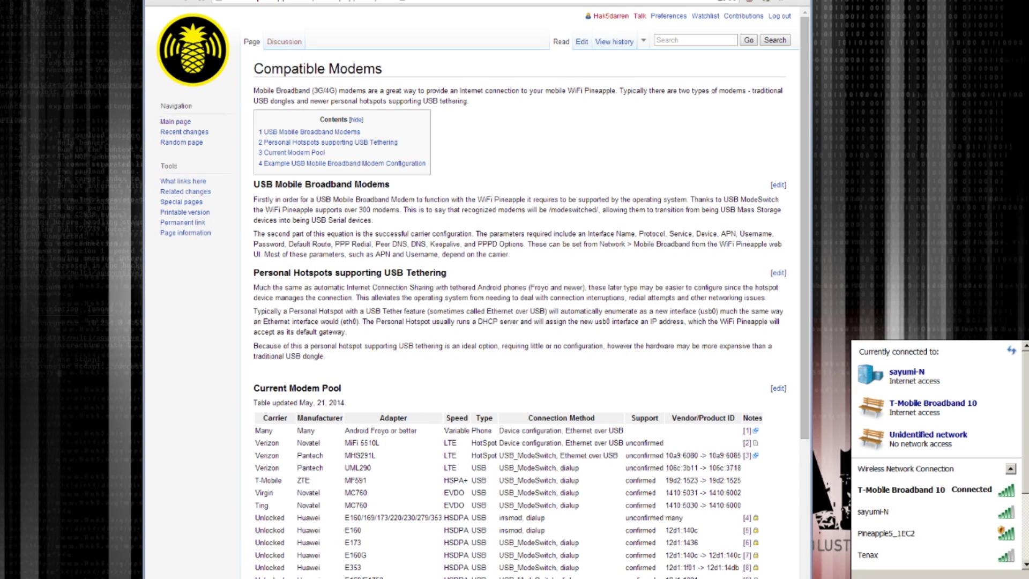
pyautogui.click(925, 489)
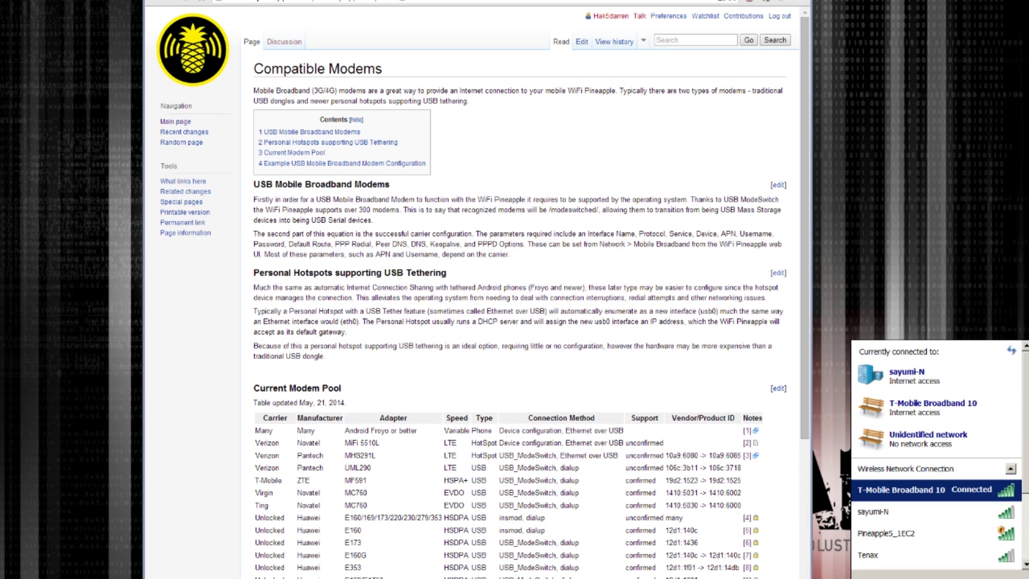
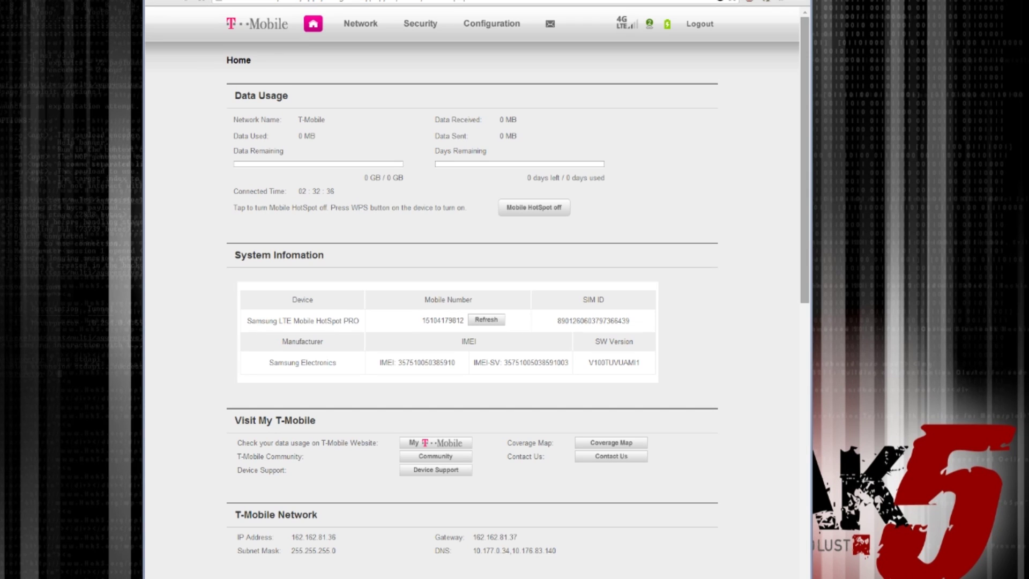
# Scroll the Home page down to the T-Mobile Network, My HotSpot Connection, USB and Connected Devices sections
pyautogui.scroll(-5, 476, 289)
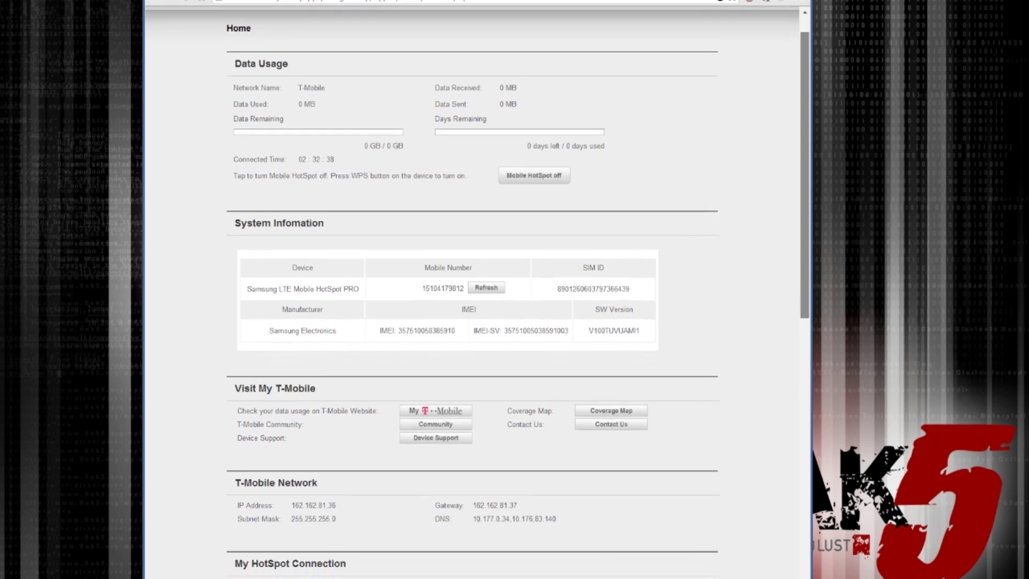
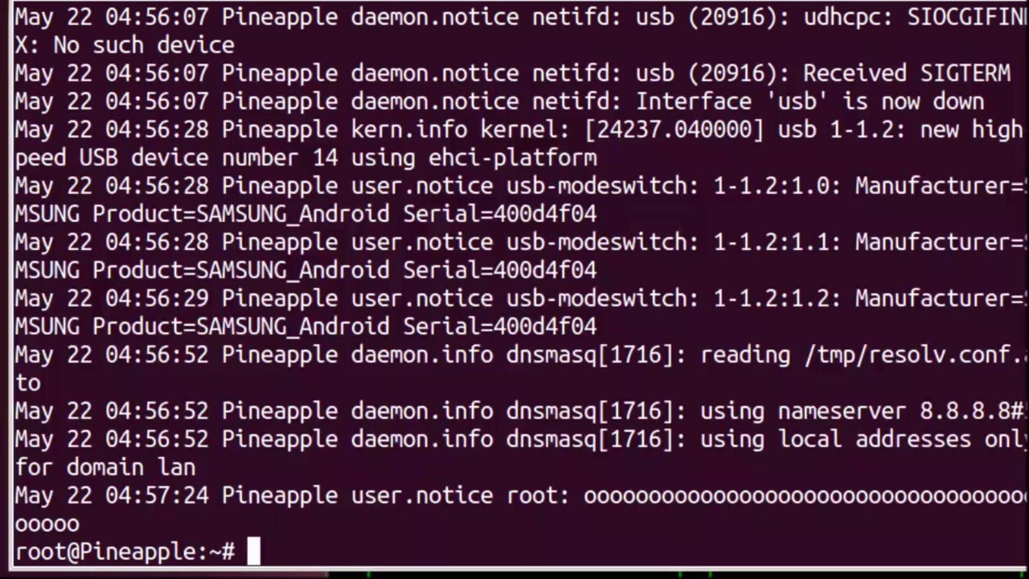
# Run logread to print the Pineapple's system log and check the USB tether interface
pyautogui.write('logread')
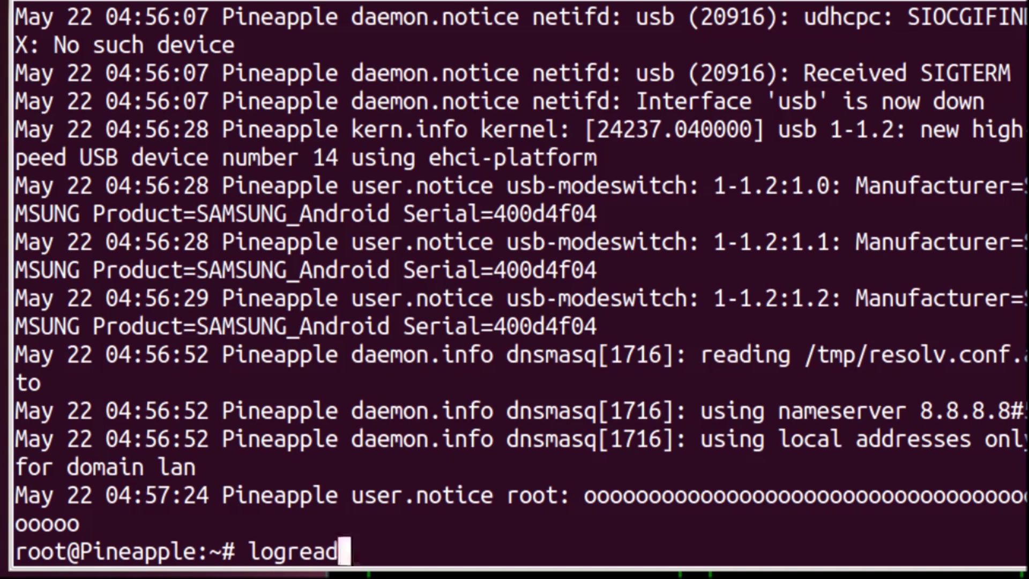
pyautogui.press('Return')
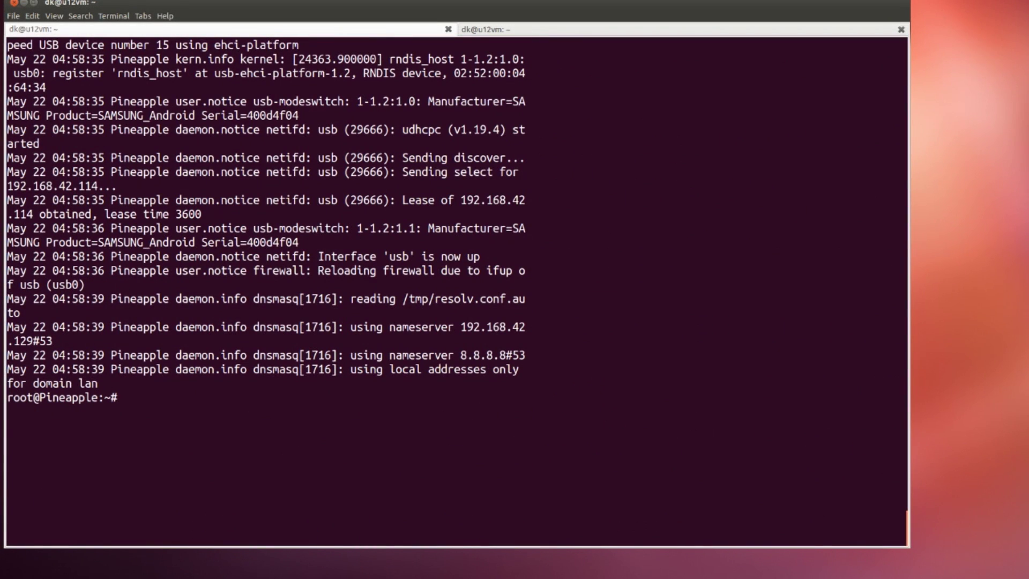
# Rerun logread and highlight the marker, USB device 15, ehci-platform and rndis_host usb0 lines
pyautogui.write('logread')
pyautogui.press('Return')
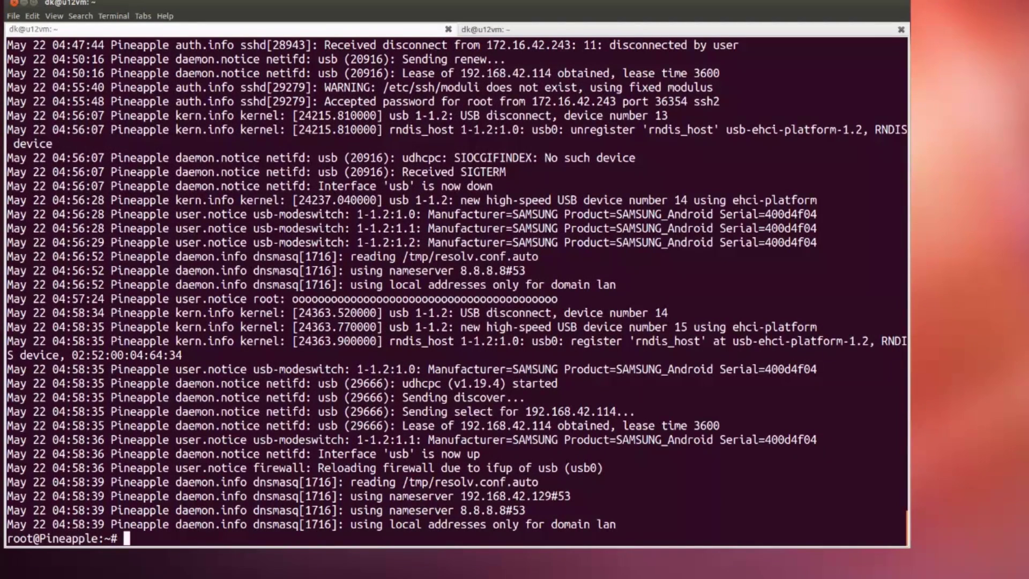
pyautogui.moveTo(282, 299); pyautogui.dragTo(616, 299)
pyautogui.moveTo(454, 327); pyautogui.dragTo(804, 327)
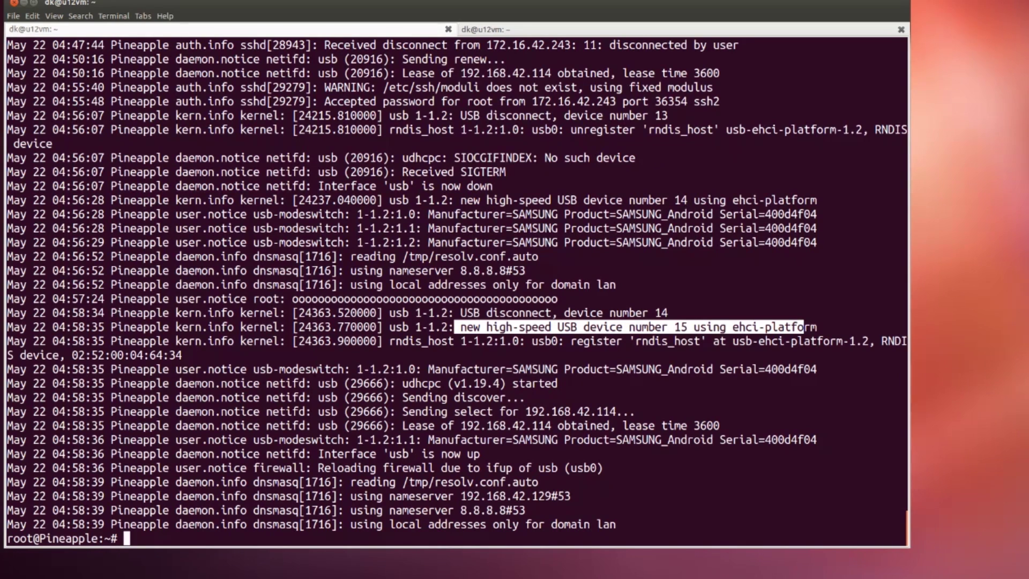
pyautogui.moveTo(732, 327); pyautogui.dragTo(804, 327)
pyautogui.moveTo(713, 341); pyautogui.dragTo(830, 341)
pyautogui.click(830, 341)
# Highlight the SAMSUNG manufacturer details, the SAMSUNG_Android product name and the udhcpc start on usb
pyautogui.moveTo(427, 369); pyautogui.dragTo(746, 369)
pyautogui.click(746, 369)
pyautogui.moveTo(615, 369); pyautogui.dragTo(713, 369)
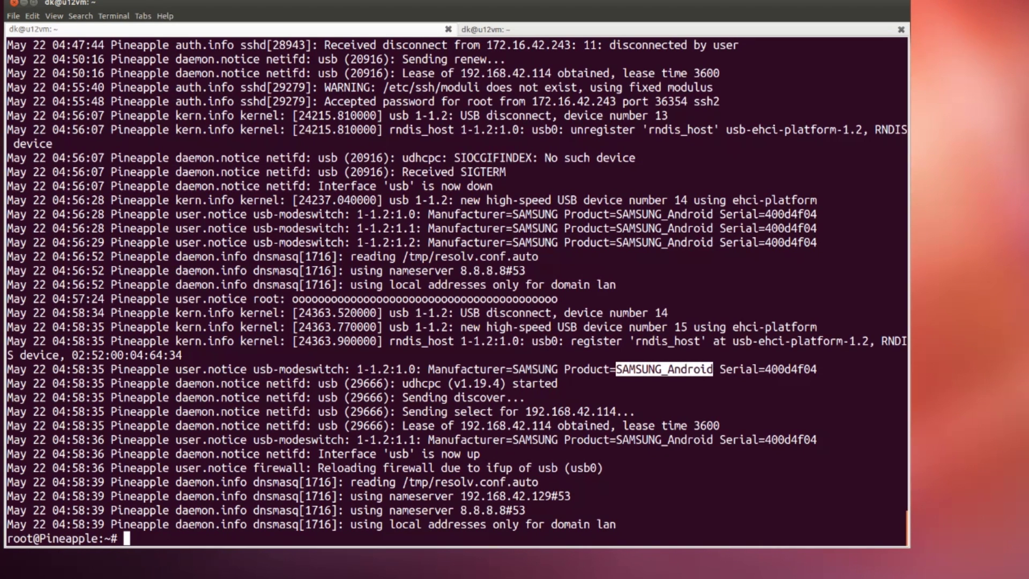
pyautogui.click(713, 369)
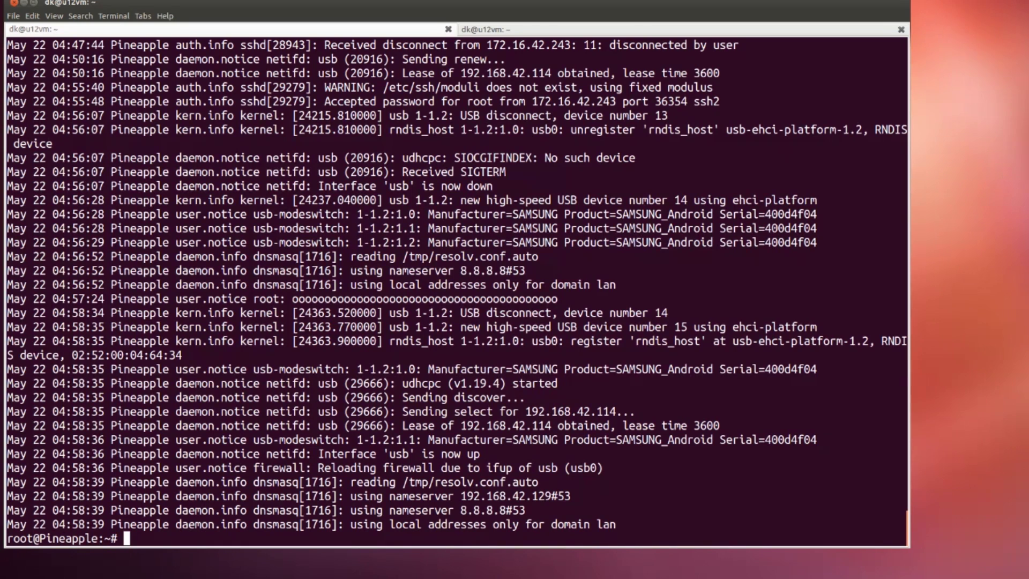
pyautogui.moveTo(402, 383); pyautogui.dragTo(526, 397)
pyautogui.click(526, 397)
# Highlight the usb interface name, the 192.168.42.114 lease and usb0 on the firewall reload line
pyautogui.doubleClick(328, 383)
pyautogui.click(328, 384)
pyautogui.moveTo(519, 411); pyautogui.dragTo(634, 411)
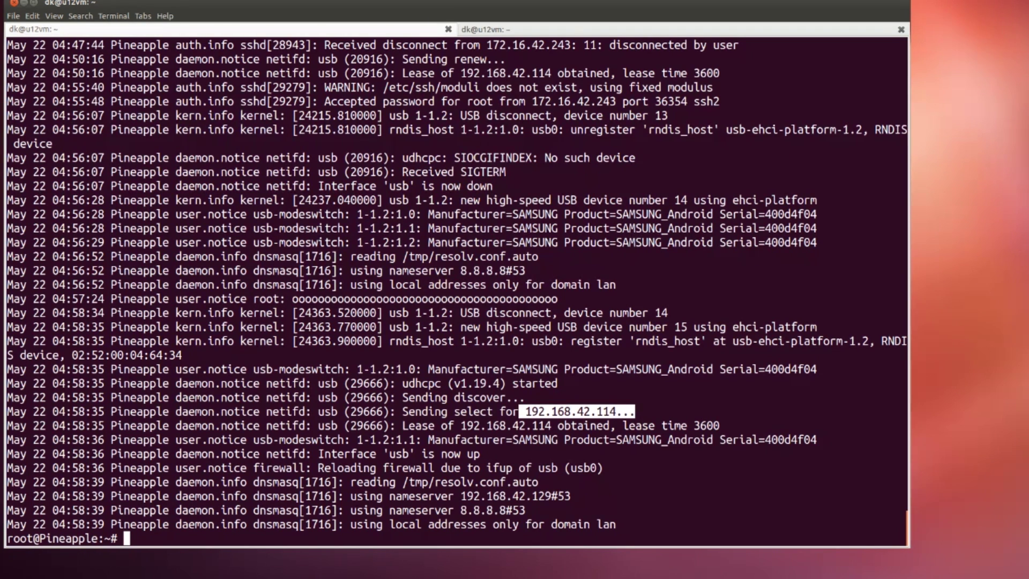
pyautogui.click(634, 411)
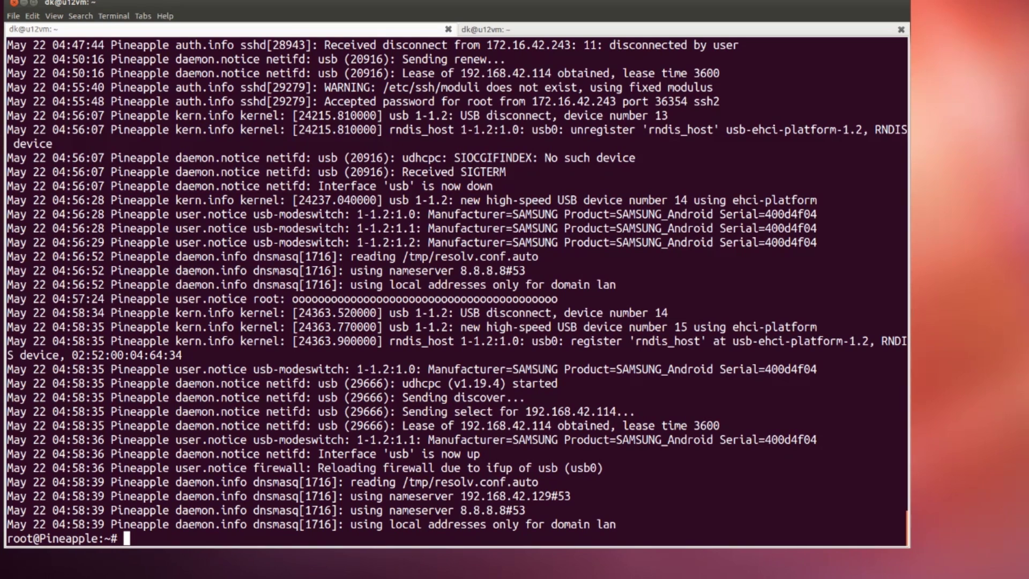
pyautogui.doubleClick(592, 467)
pyautogui.click(593, 467)
# Clear the terminal and run ifconfig to list the network interfaces
pyautogui.write('clear')
pyautogui.press('Return')
pyautogui.write('ifconfig')
pyautogui.press('Return')
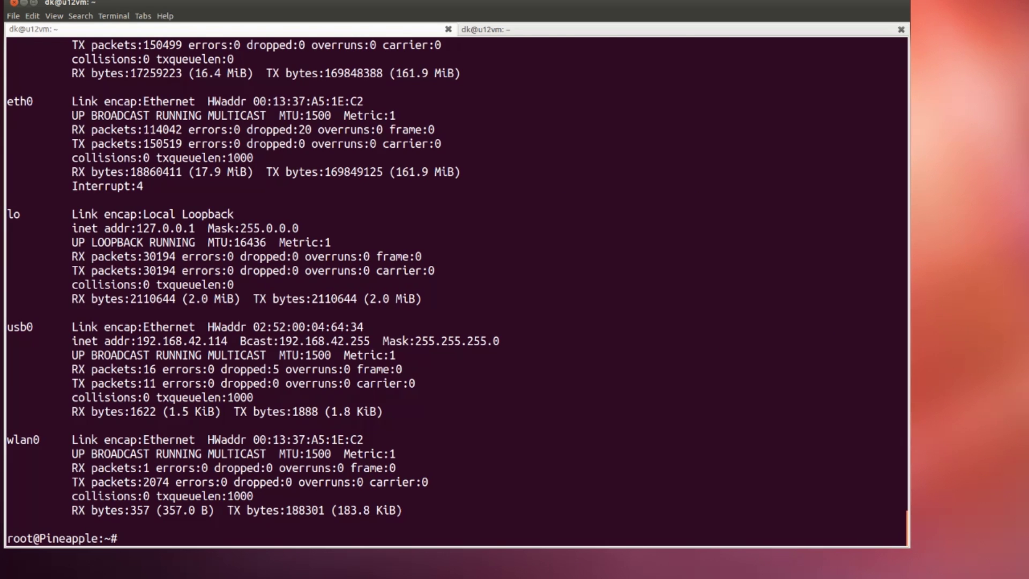
pyautogui.scroll(3, 455, 290)
pyautogui.scroll(-3, 455, 289)
# Highlight eth0, wlan0, usb0 and usb0's address 192.168.42.114 in the ifconfig output
pyautogui.doubleClick(19, 102)
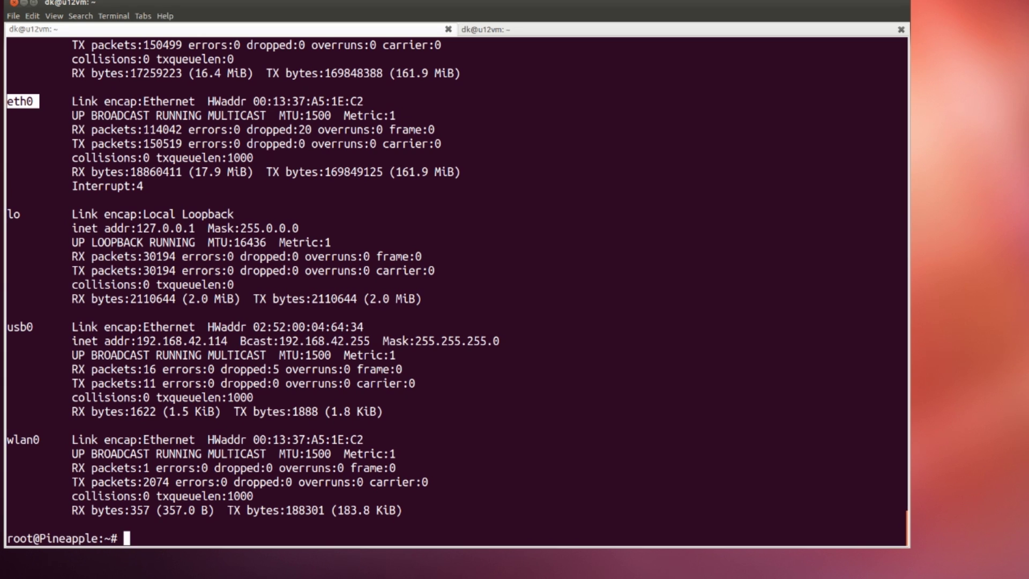
pyautogui.doubleClick(23, 440)
pyautogui.click(23, 440)
pyautogui.moveTo(33, 327); pyautogui.dragTo(7, 327)
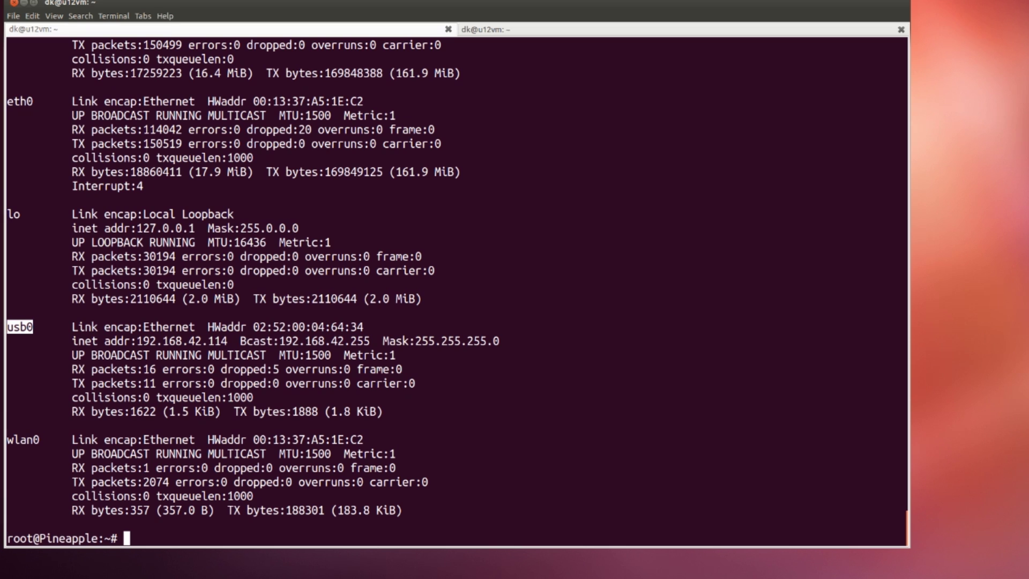
pyautogui.moveTo(129, 341); pyautogui.dragTo(234, 341)
pyautogui.click(234, 341)
# Check the usb0 default route on the Pineapple Network Info page at 150%, then ping 8.8.8.8
pyautogui.hotkey('alt', 'Tab')
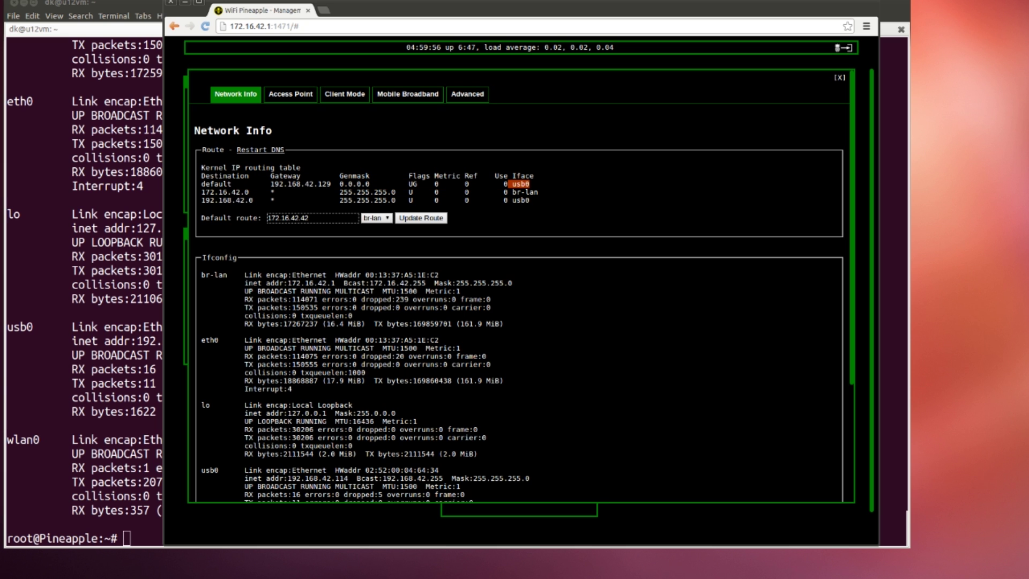
pyautogui.hotkey('ctrl', '+')
pyautogui.hotkey('ctrl', '+')
pyautogui.hotkey('ctrl', '+')
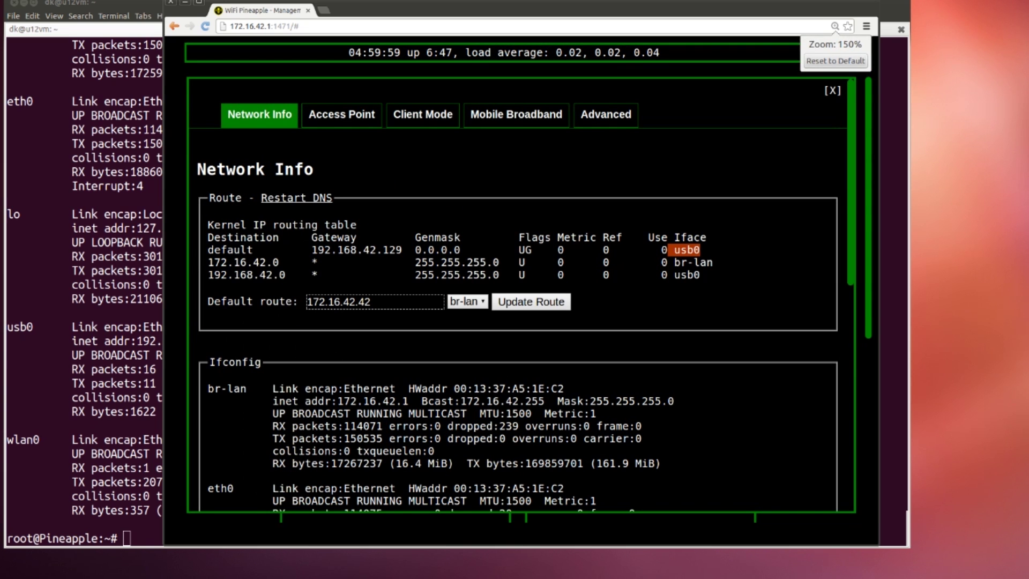
pyautogui.moveTo(536, 9); pyautogui.dragTo(323, 10)
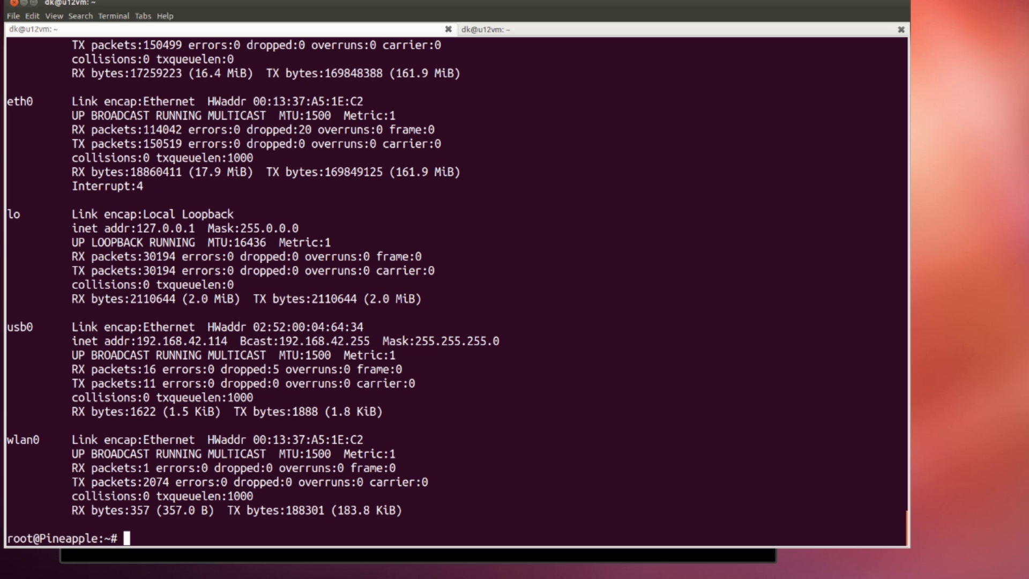
pyautogui.write('ping 8.8.8.8')
pyautogui.press('Return')
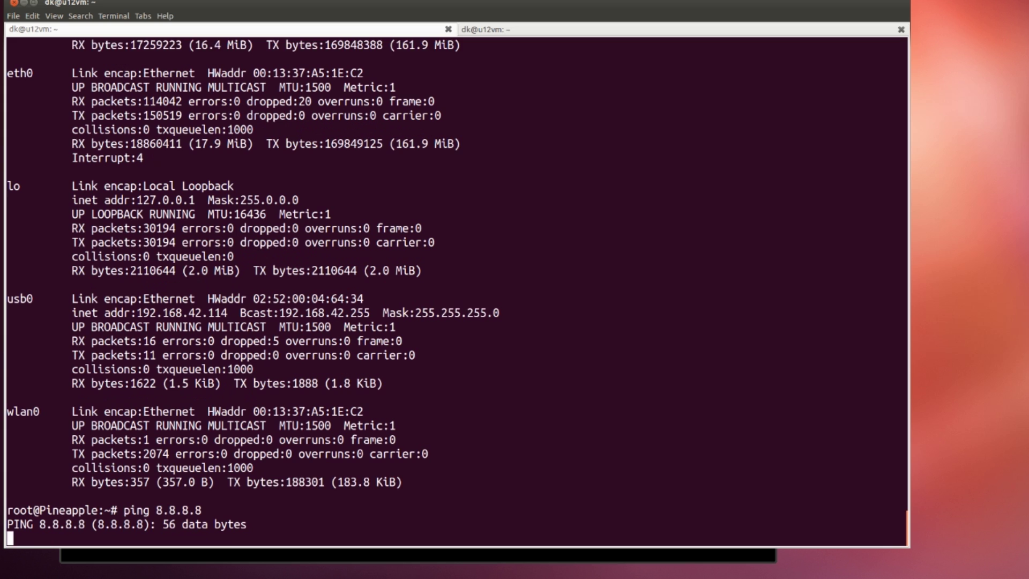